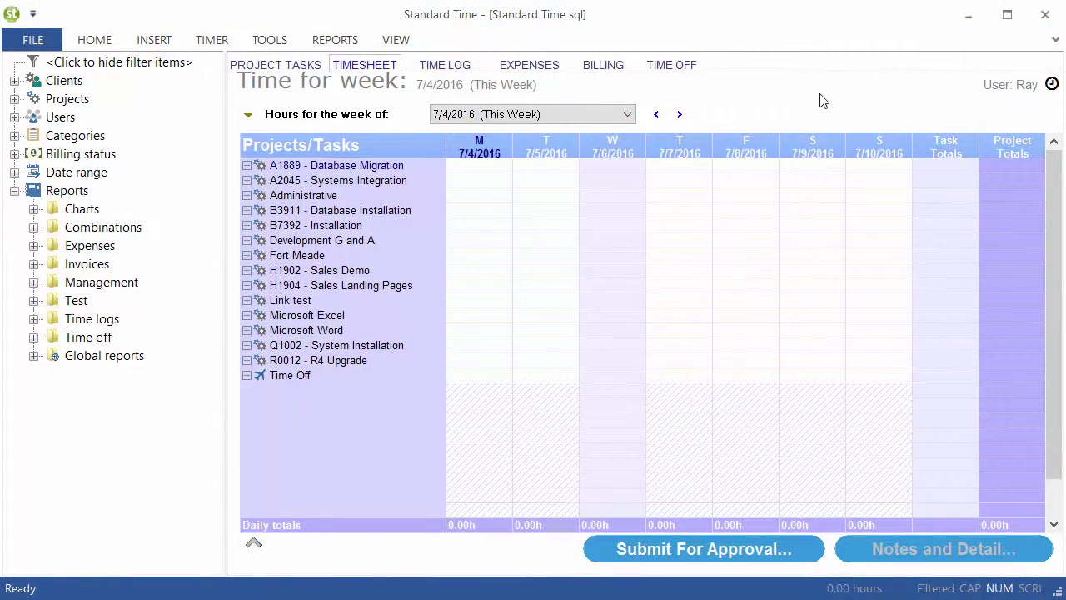
# Show the project task list and review H1904's Research, Demo product and Client setup tasks and their durations.
pyautogui.click(285, 68)
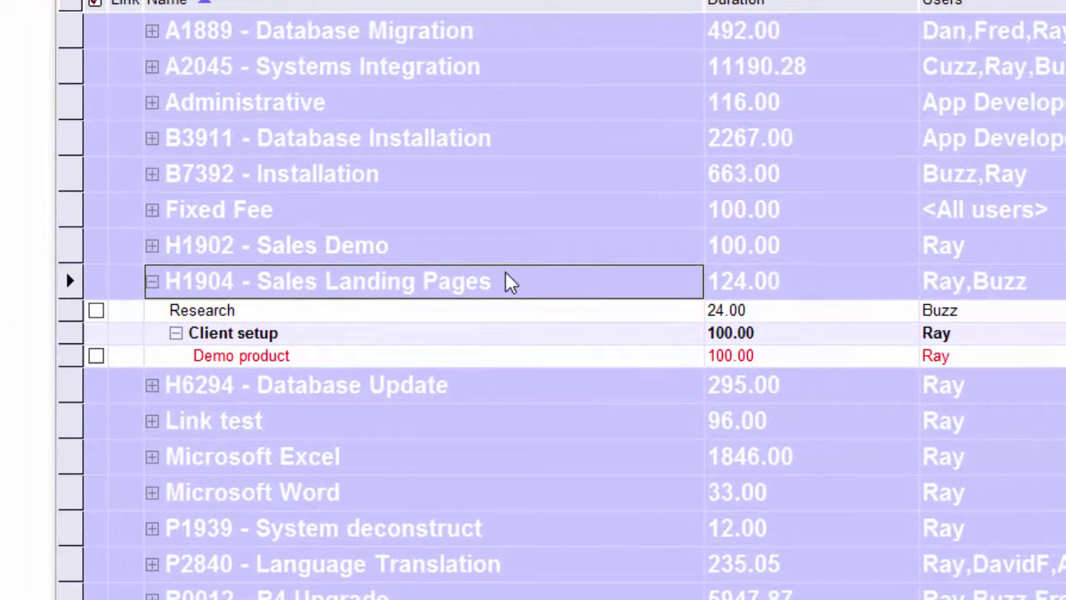
pyautogui.click(70, 309)
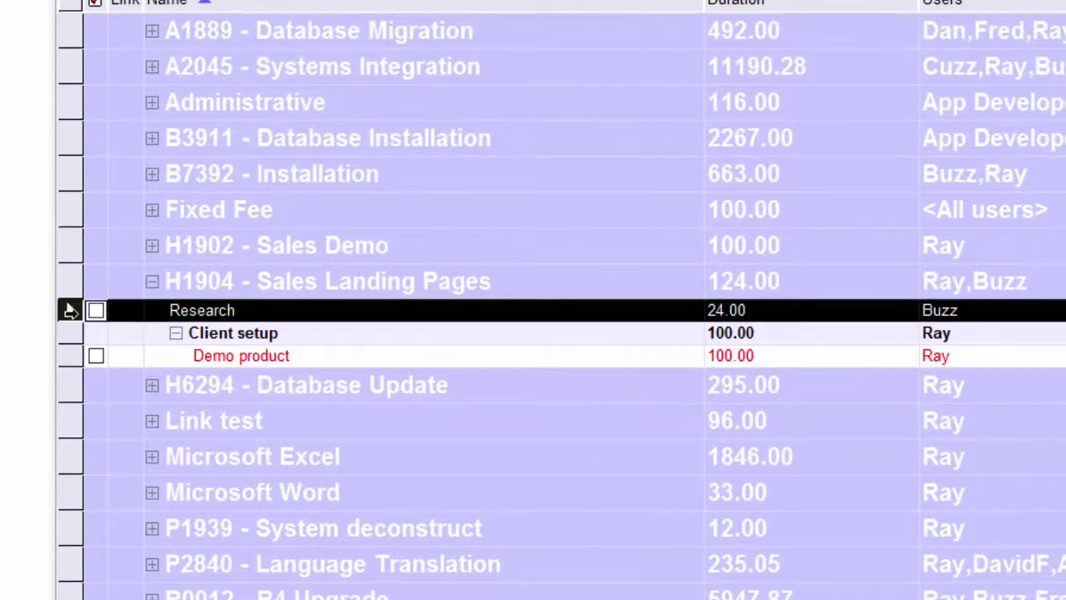
pyautogui.click(73, 355)
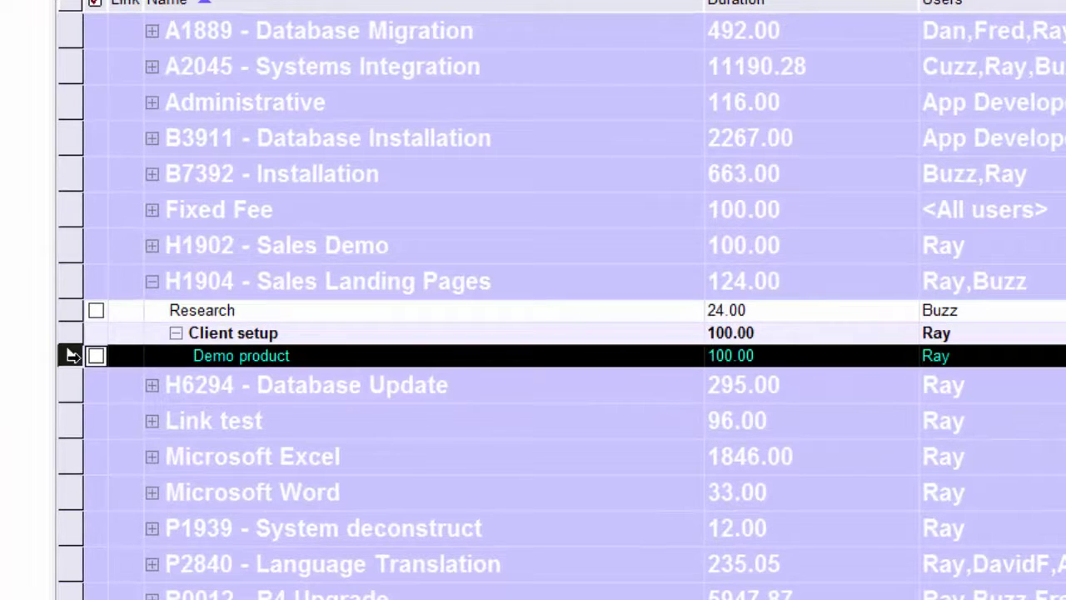
pyautogui.click(292, 337)
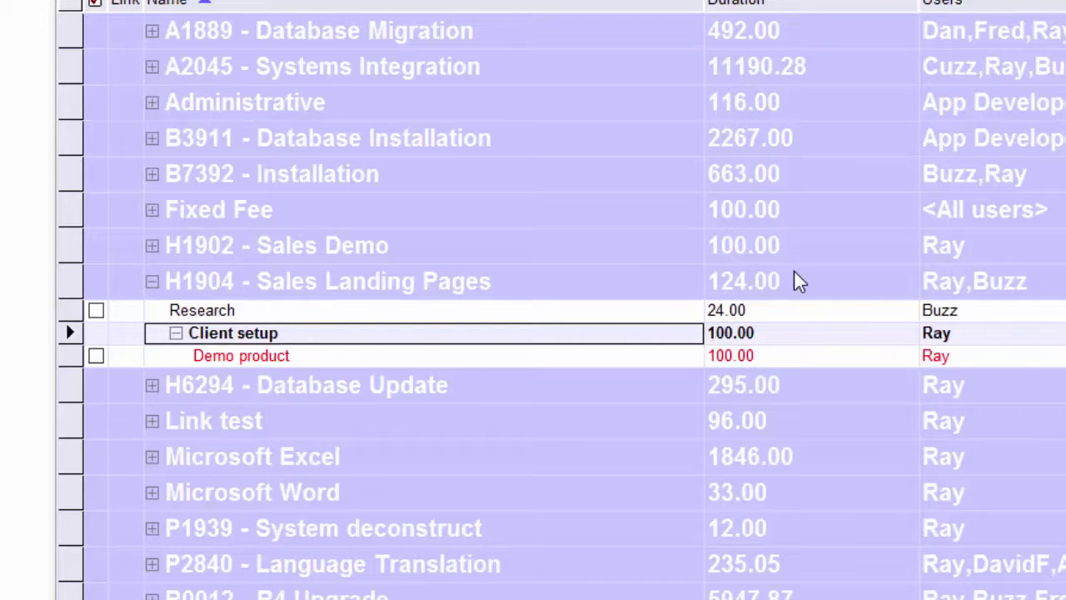
pyautogui.moveTo(797, 280); pyautogui.dragTo(795, 356)
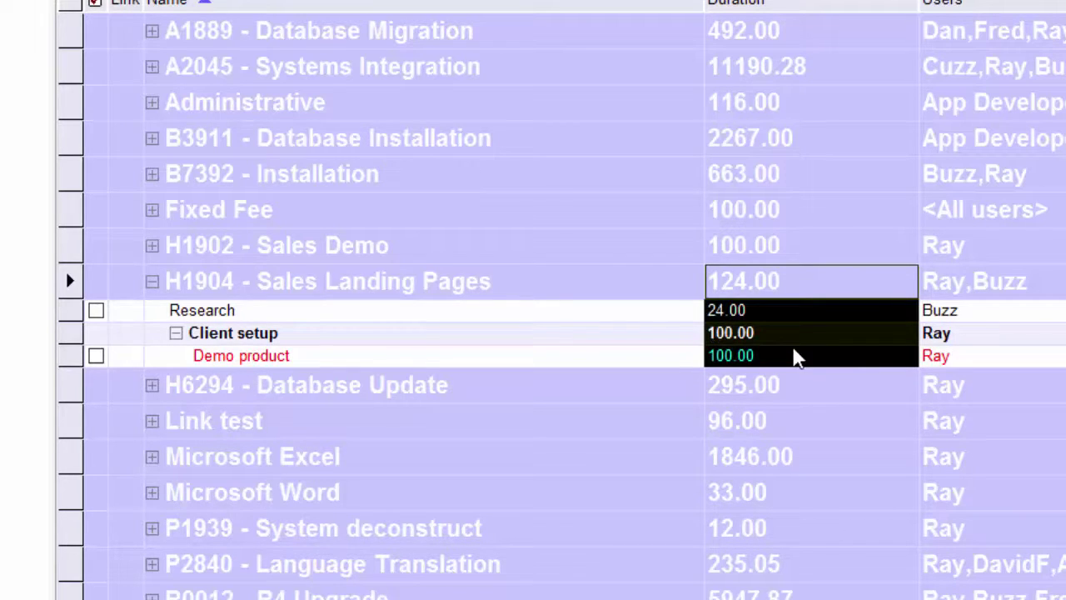
pyautogui.click(537, 283)
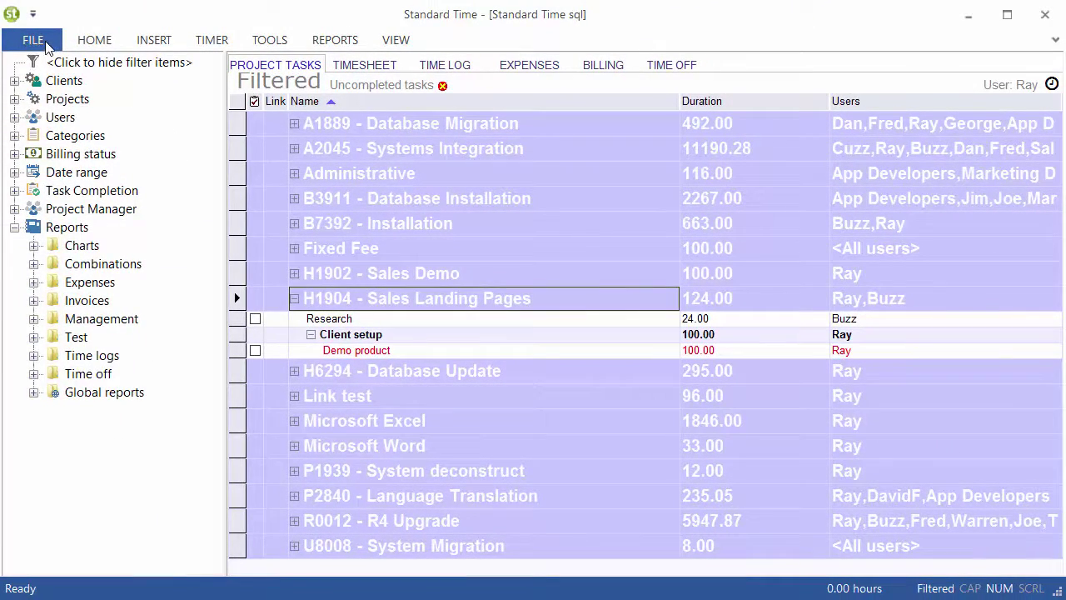
pyautogui.click(30, 44)
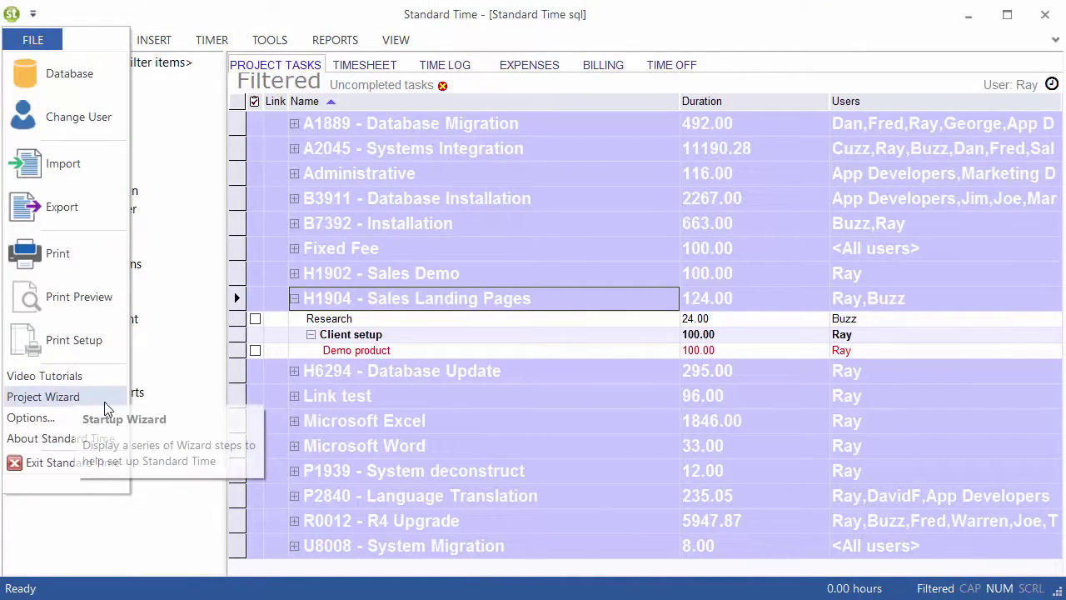
pyautogui.click(50, 397)
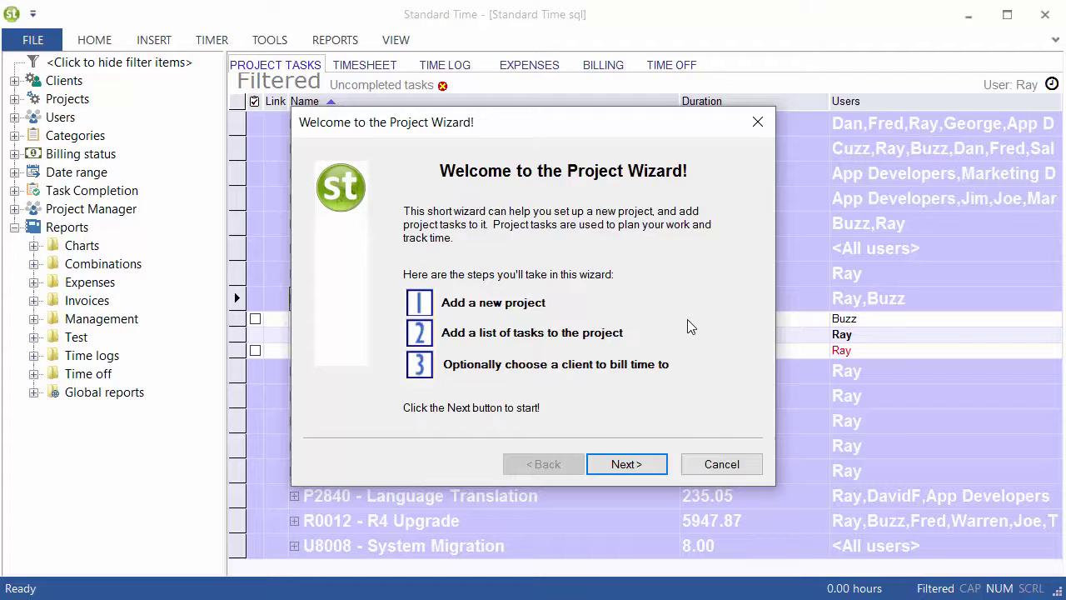
pyautogui.click(724, 467)
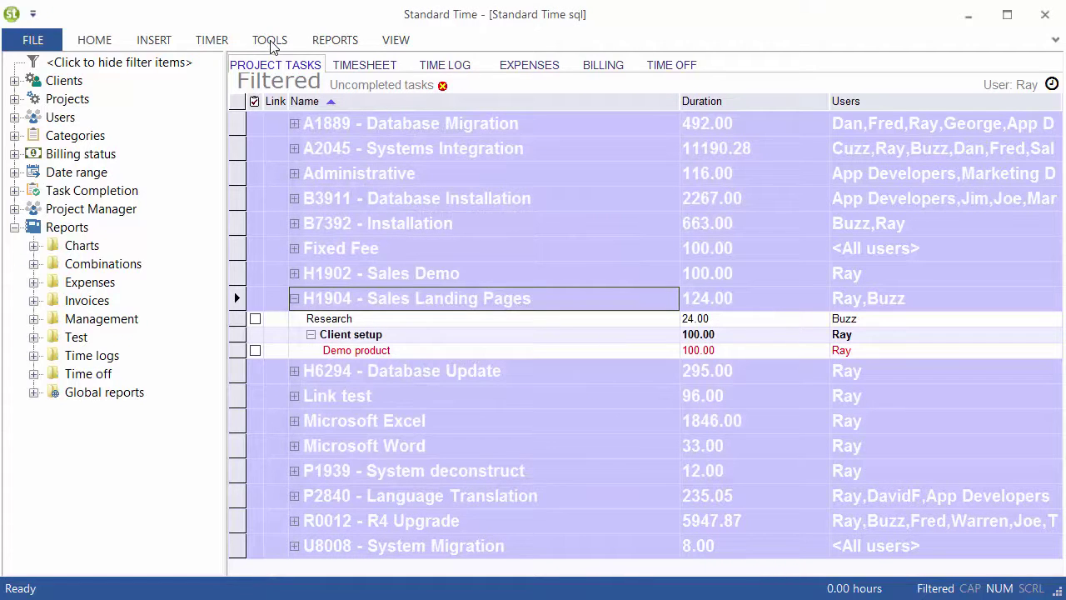
pyautogui.click(270, 43)
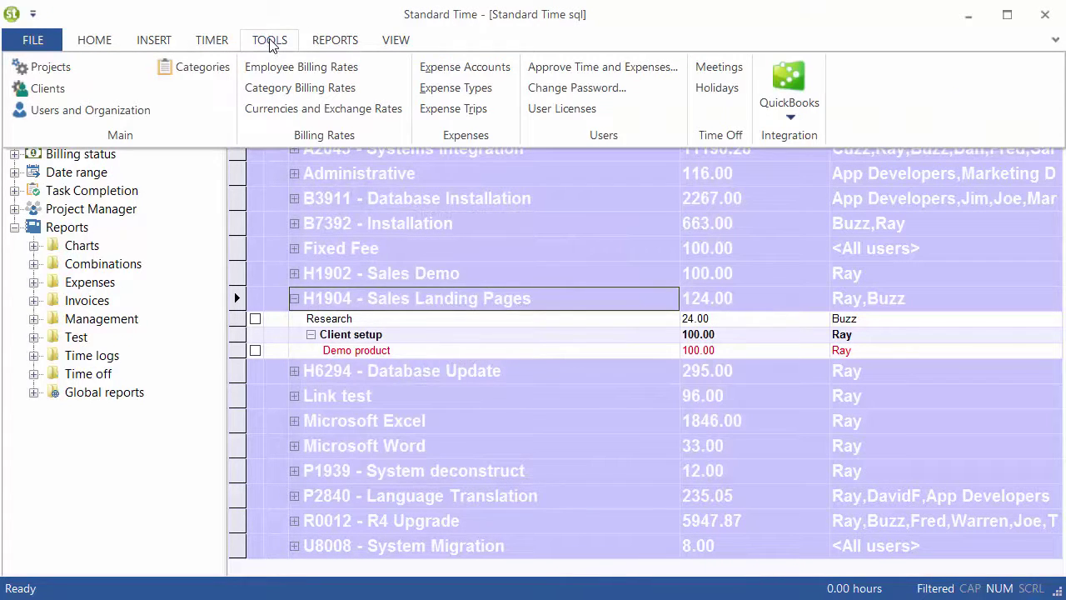
pyautogui.click(40, 67)
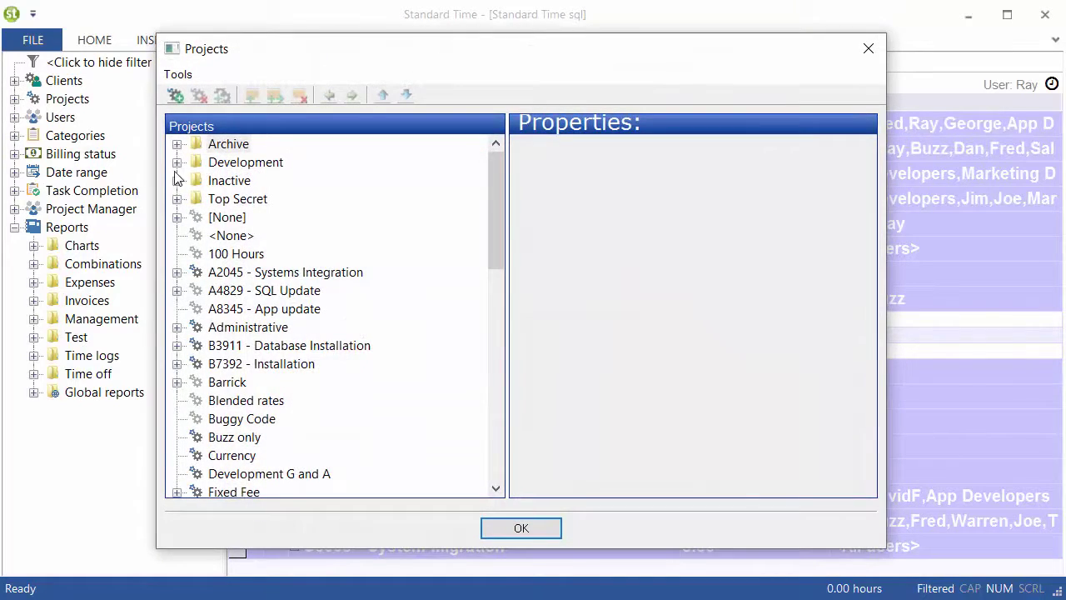
pyautogui.click(176, 162)
pyautogui.click(196, 181)
pyautogui.click(255, 221)
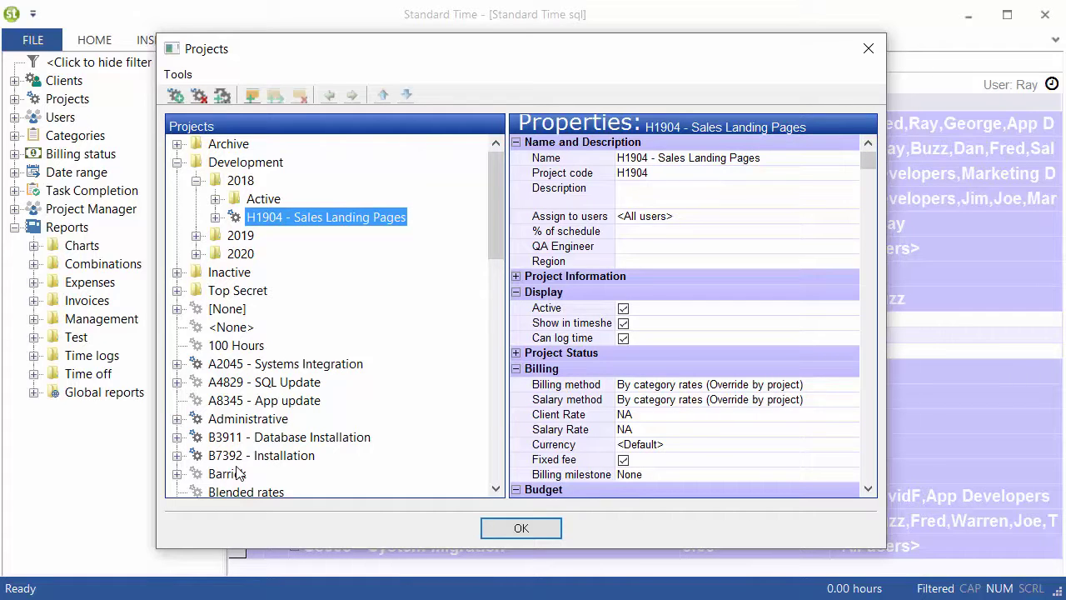
pyautogui.click(869, 49)
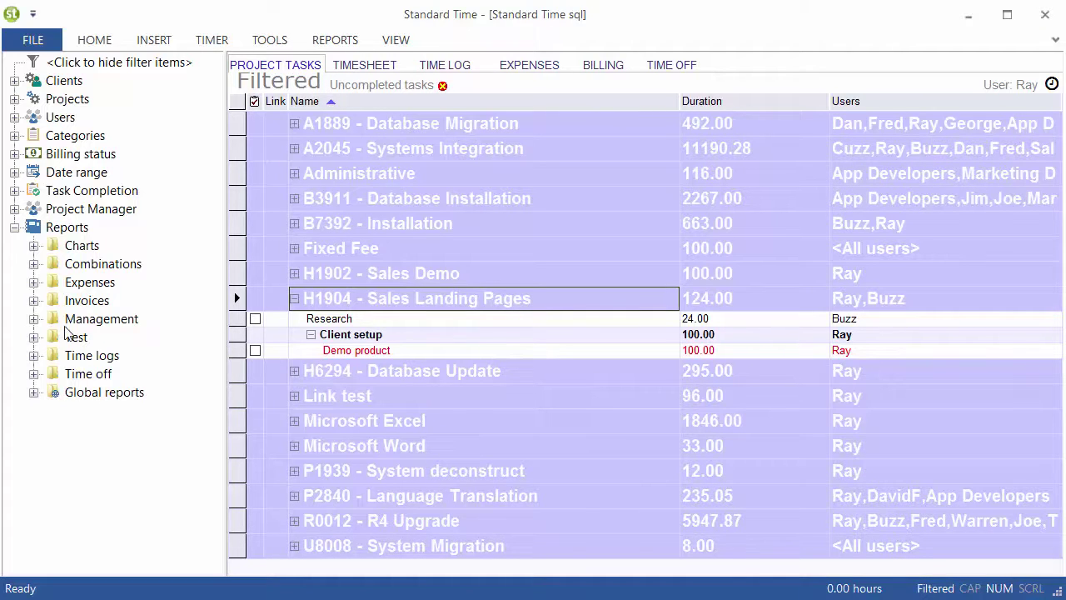
# Choose the Barcodes Labels report from the Management reports folder.
pyautogui.click(33, 320)
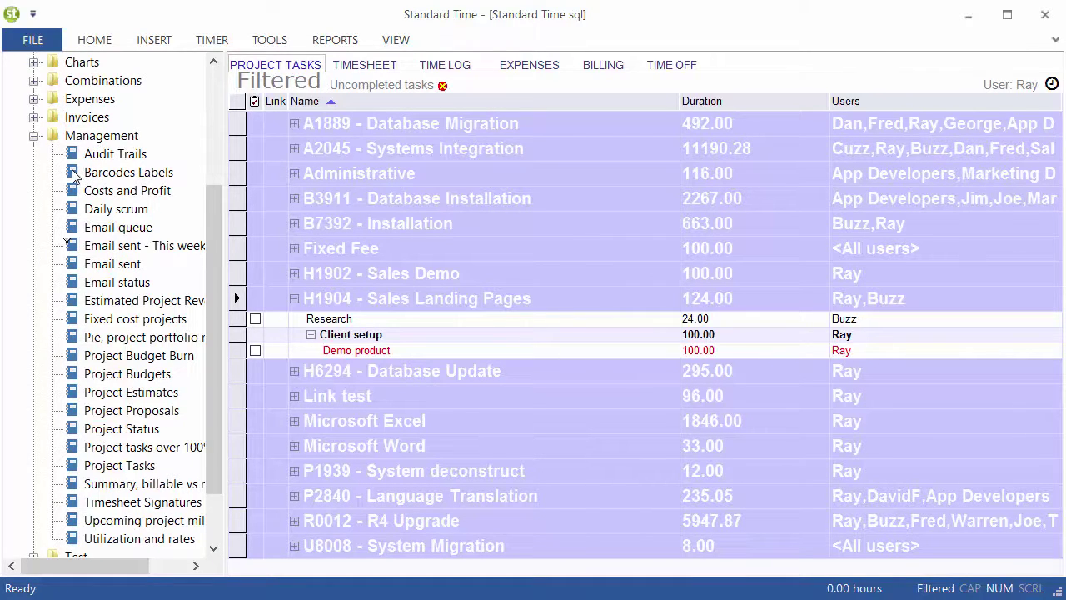
pyautogui.scroll(1, 212, 225)
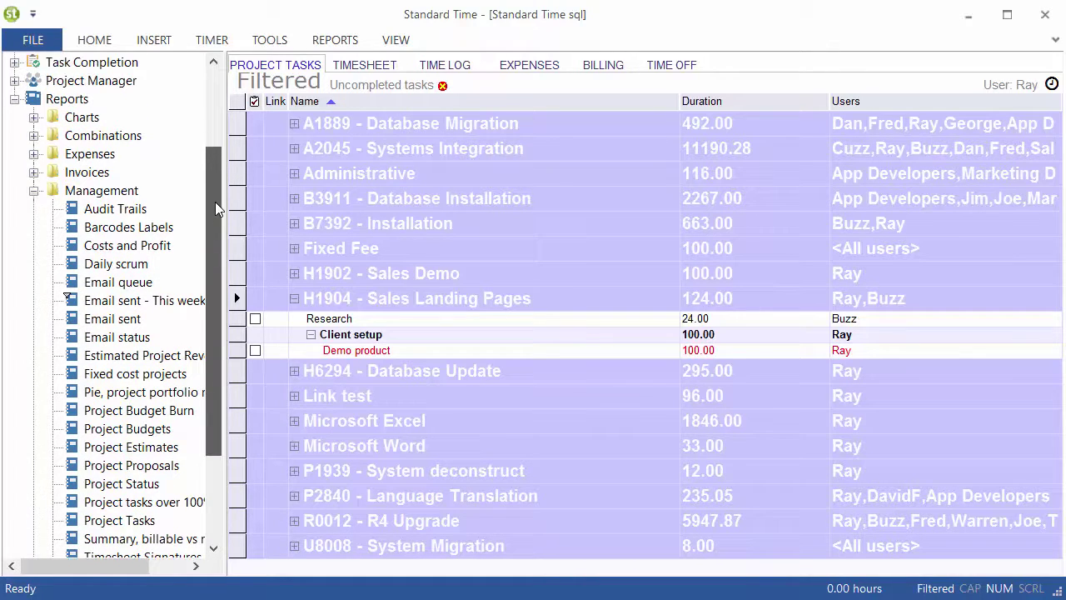
pyautogui.click(71, 228)
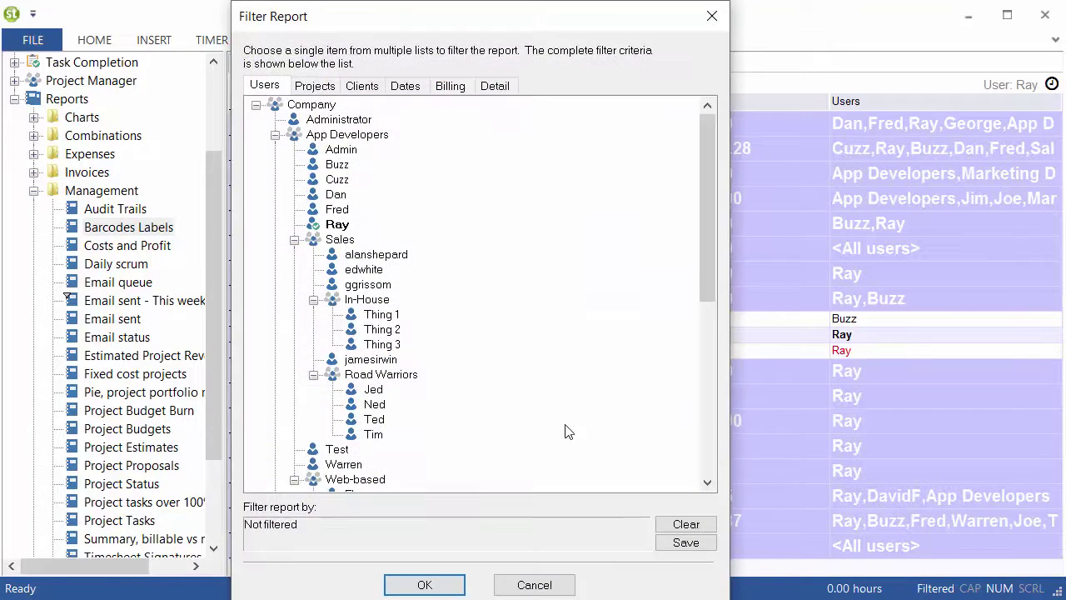
# Filter the report to project H1904 - Sales Landing Pages and preview it.
pyautogui.click(316, 86)
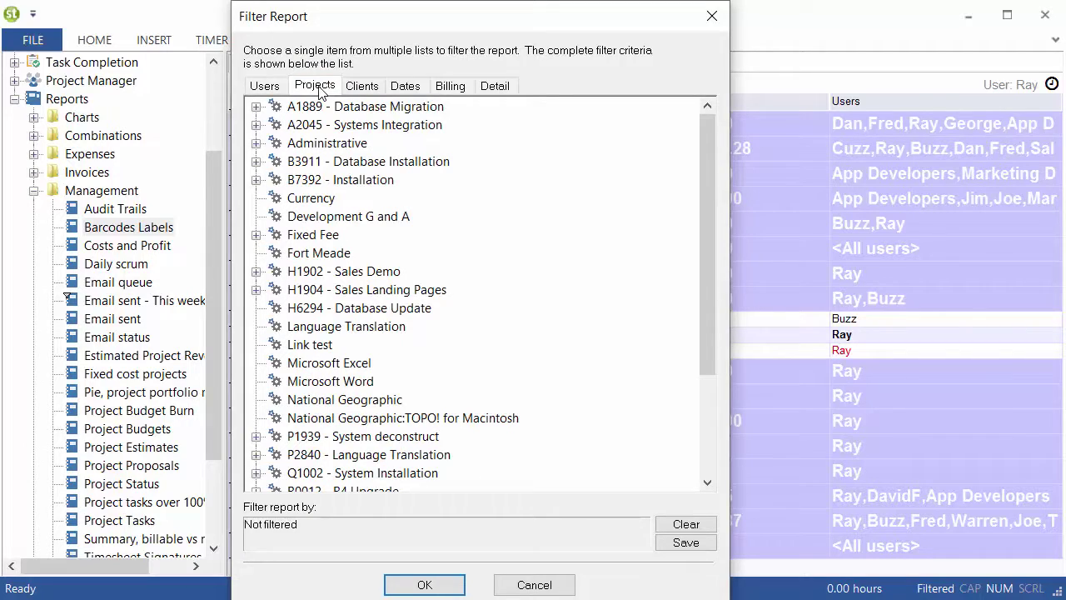
pyautogui.click(391, 289)
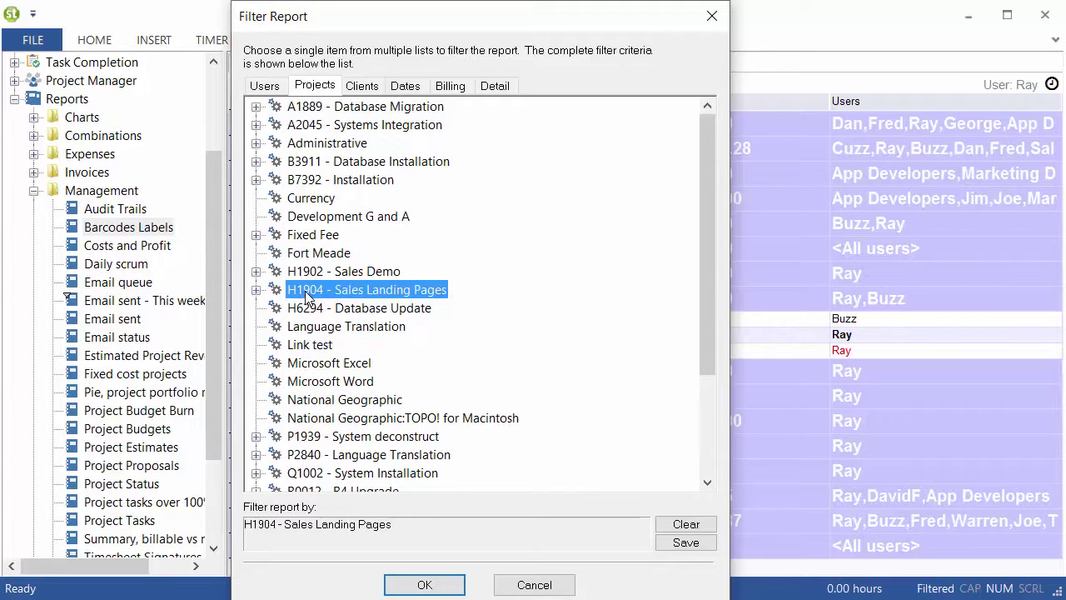
pyautogui.click(442, 588)
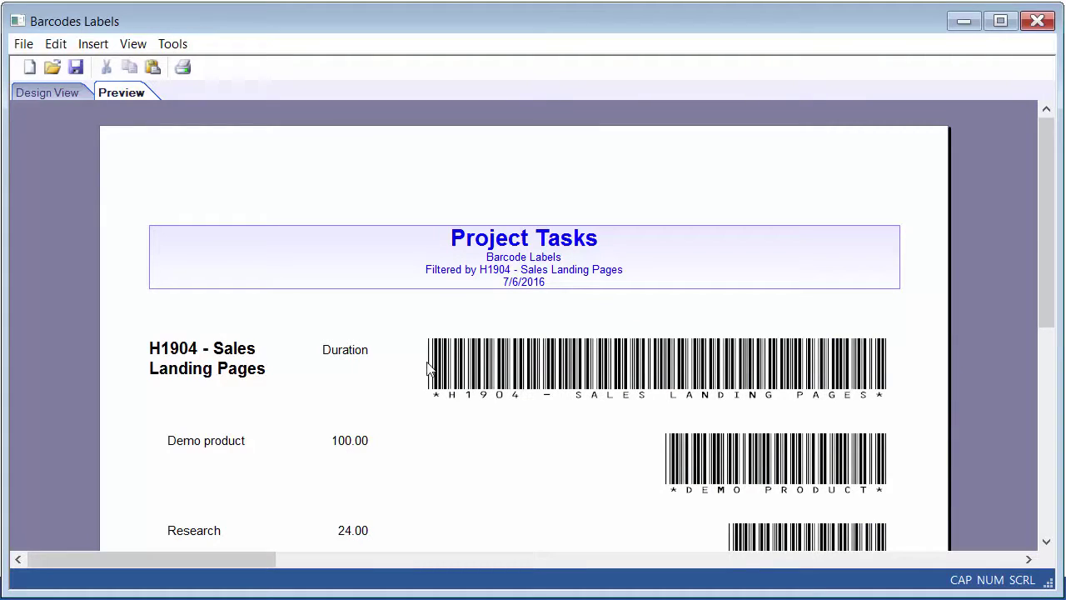
pyautogui.moveTo(1049, 230); pyautogui.dragTo(1043, 258)
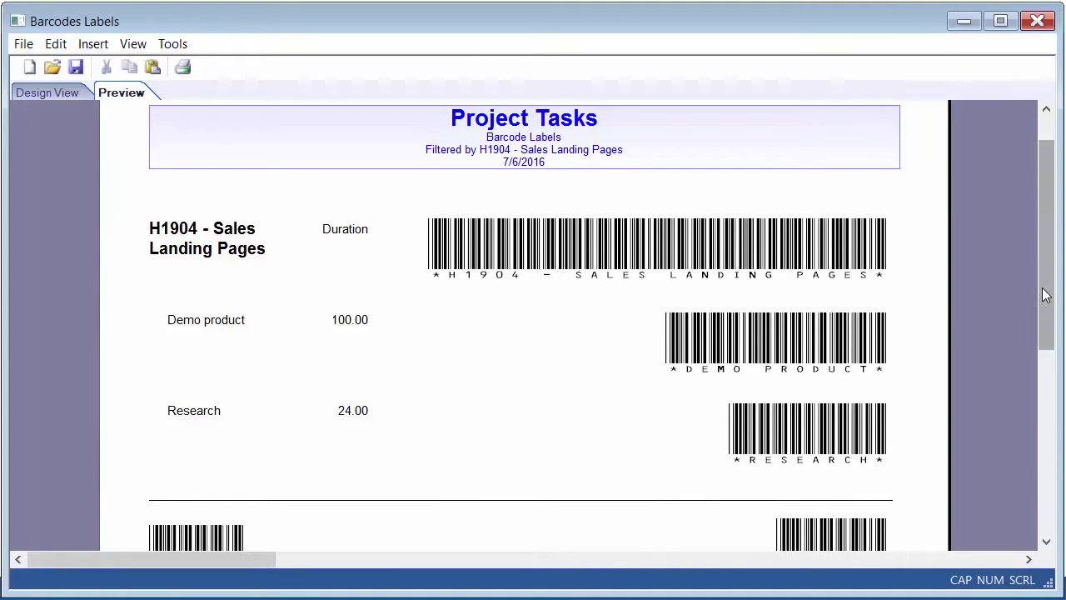
pyautogui.moveTo(1042, 295); pyautogui.dragTo(1056, 339)
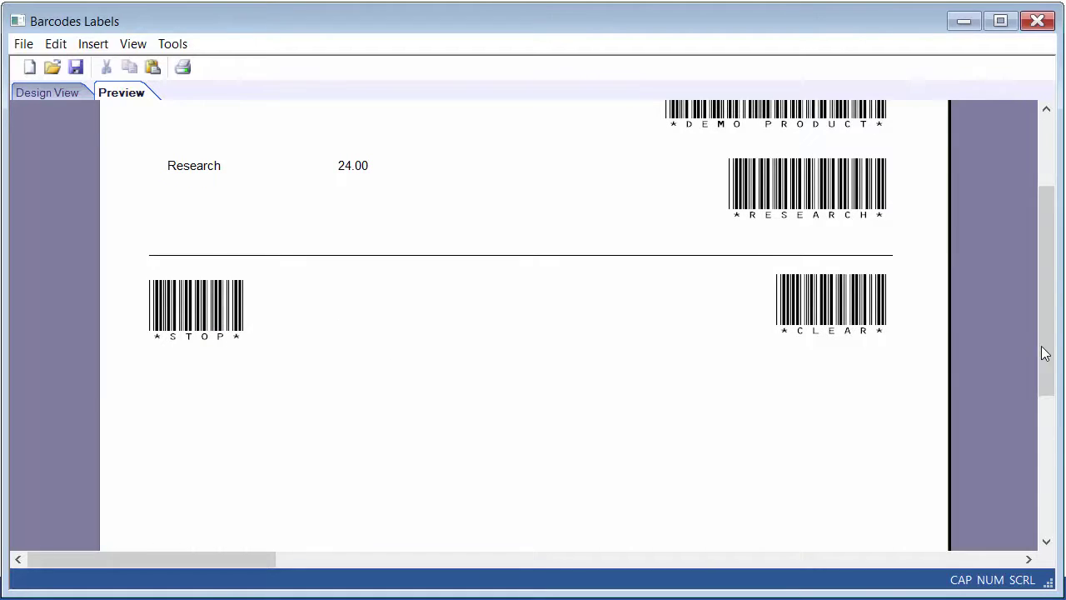
pyautogui.moveTo(1045, 353); pyautogui.dragTo(1045, 284)
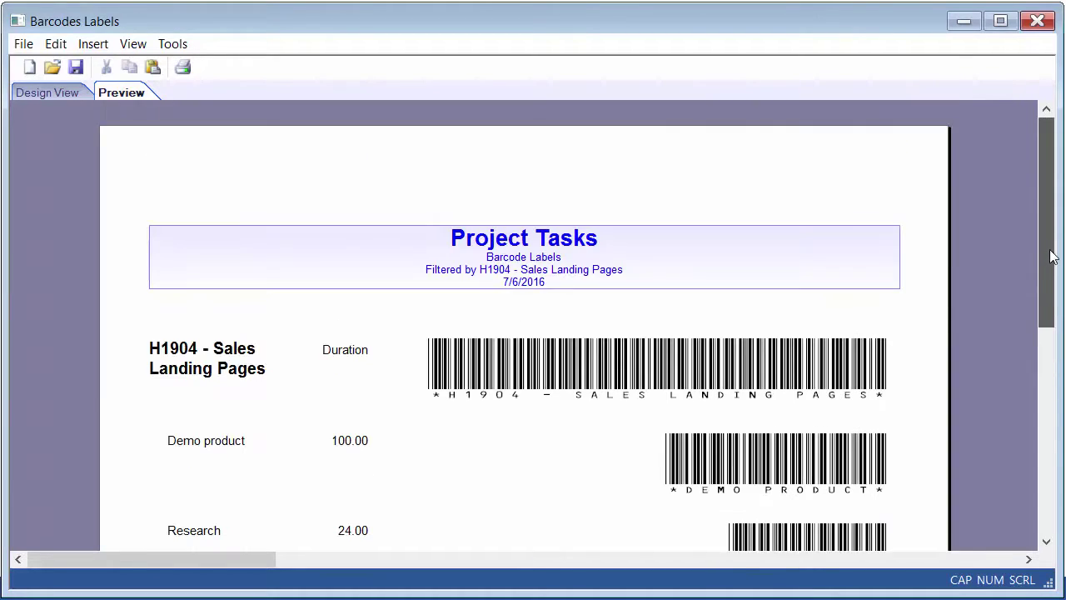
pyautogui.click(24, 46)
pyautogui.moveTo(177, 44)
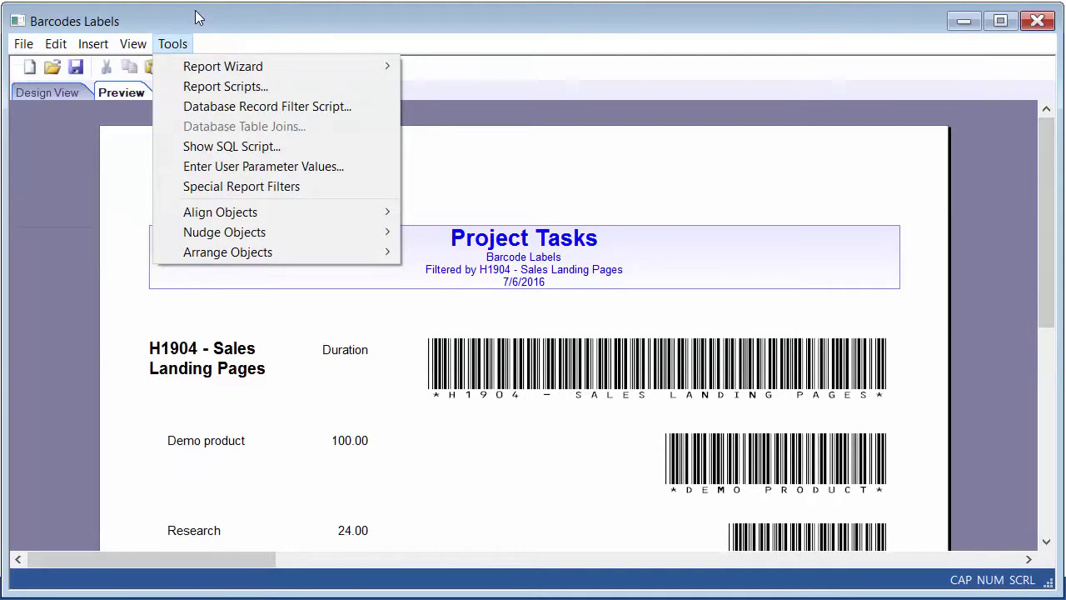
pyautogui.click(199, 17)
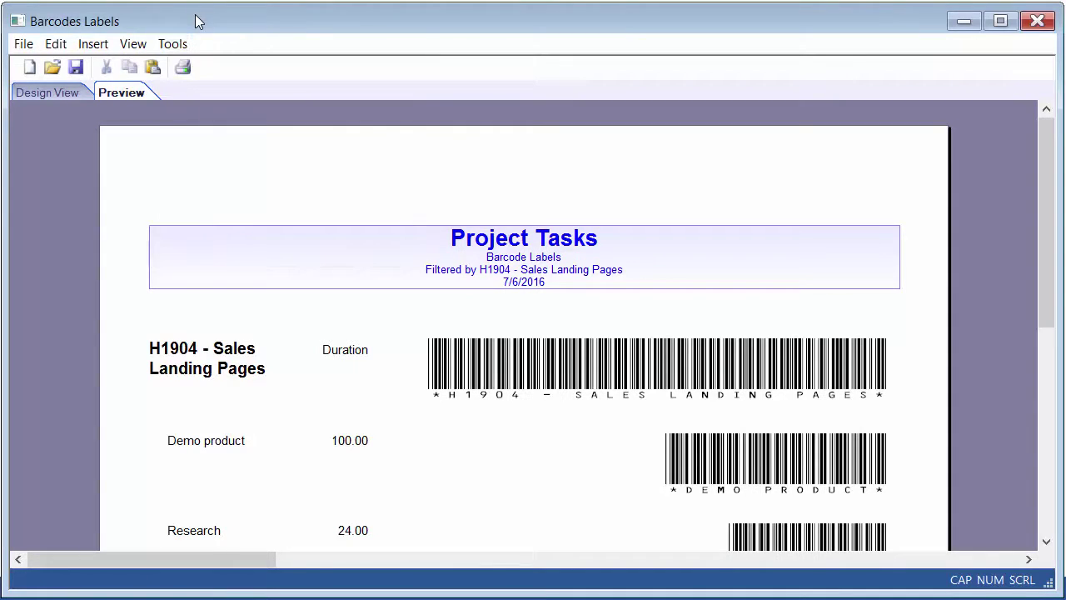
pyautogui.click(181, 68)
# In the report layout, confirm the footer STOP barcode's Text is *STOP*, then go back to the preview.
pyautogui.click(52, 91)
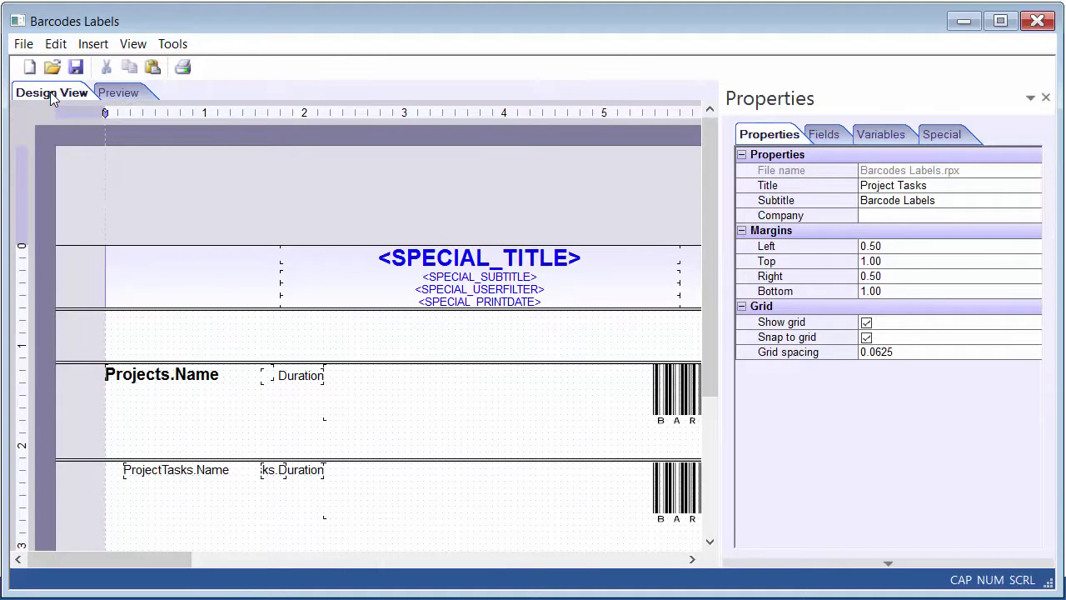
pyautogui.moveTo(712, 287); pyautogui.dragTo(719, 361)
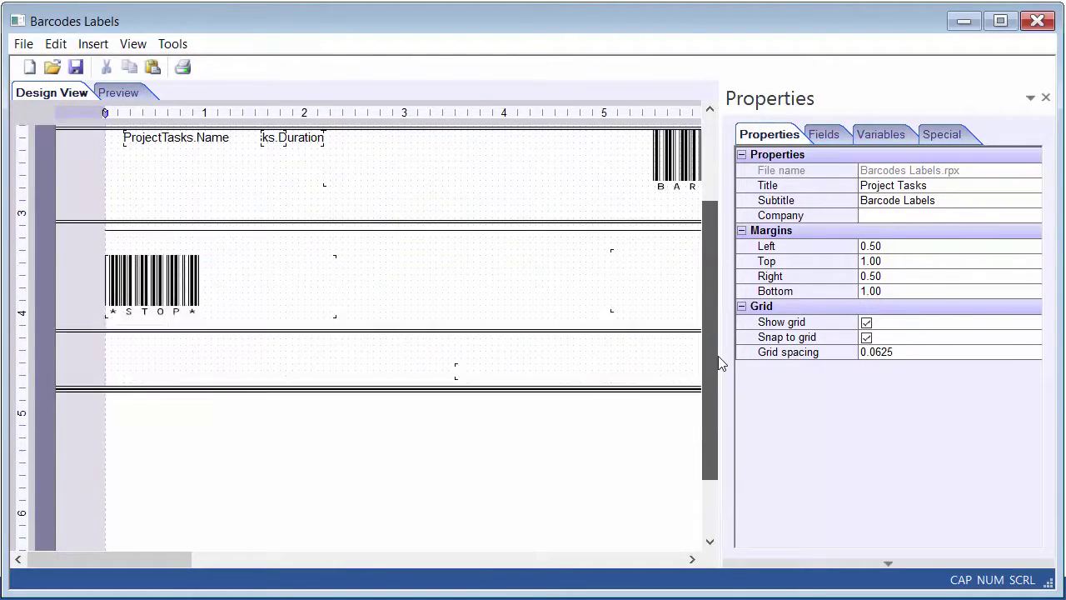
pyautogui.click(123, 282)
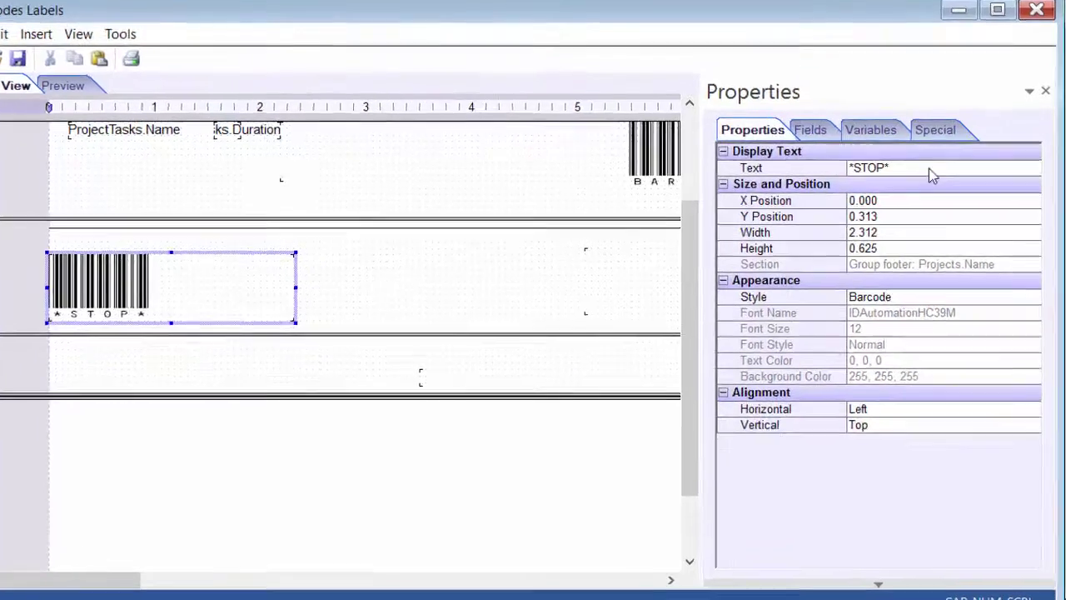
pyautogui.click(928, 169)
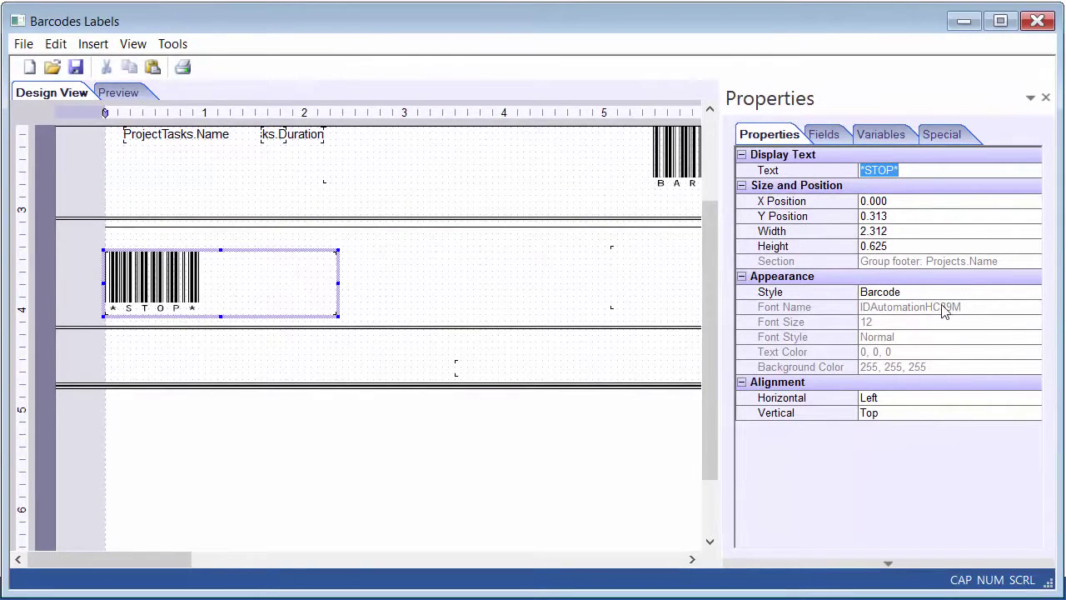
pyautogui.click(115, 93)
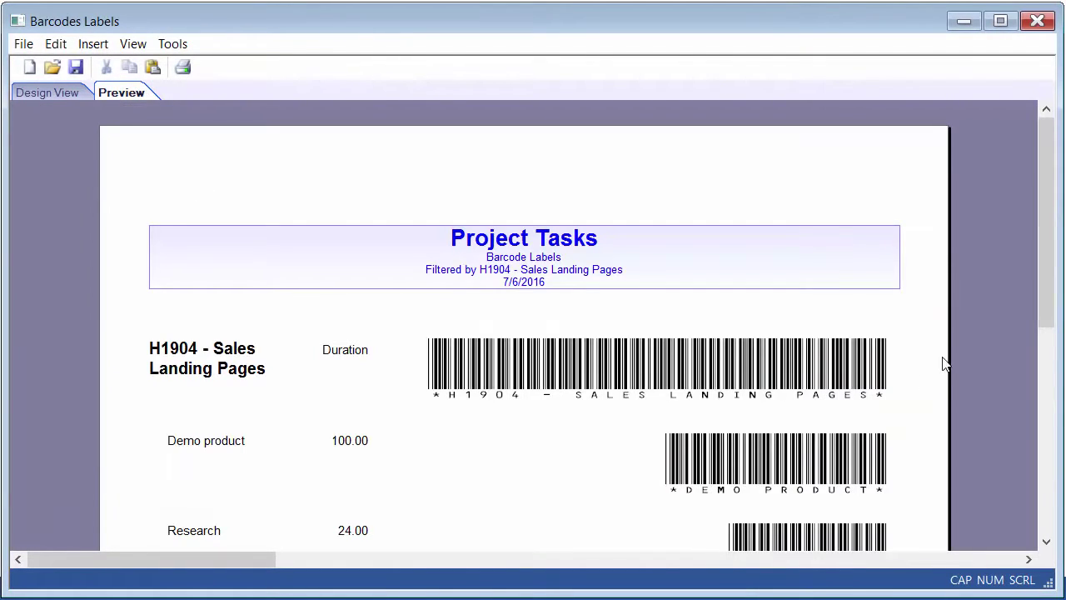
# Glance through the Barcodes Labels preview and close its window.
pyautogui.scroll(-5, 1051, 261)
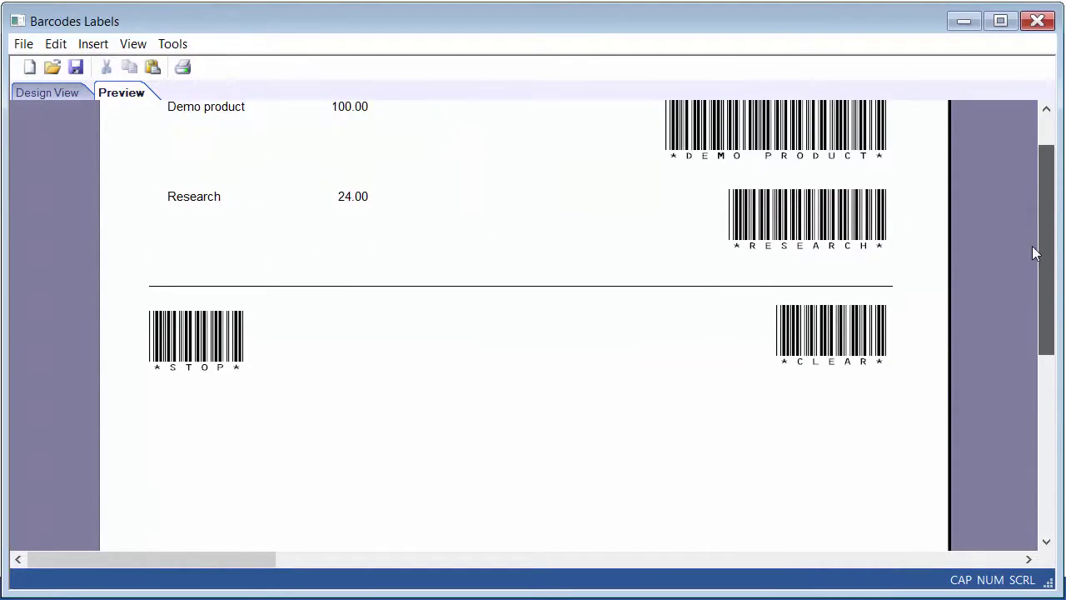
pyautogui.scroll(5, 1038, 250)
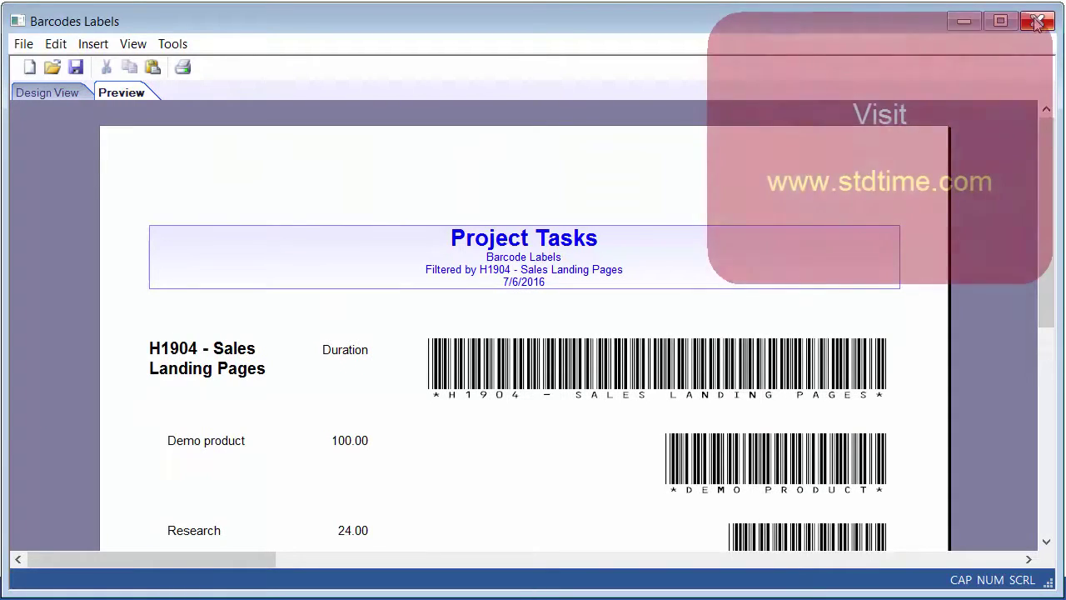
pyautogui.click(1038, 20)
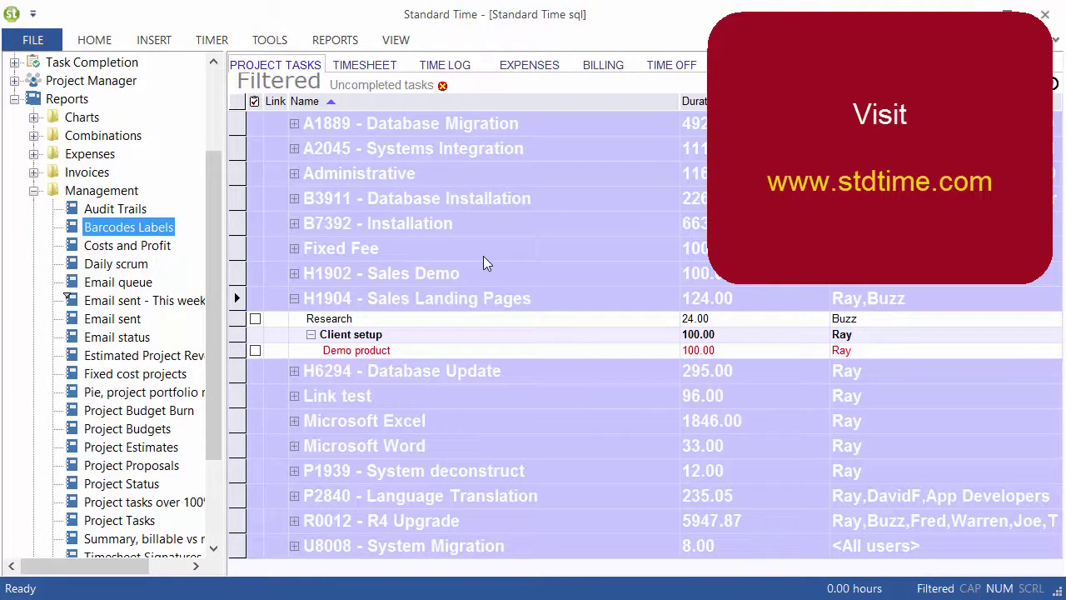